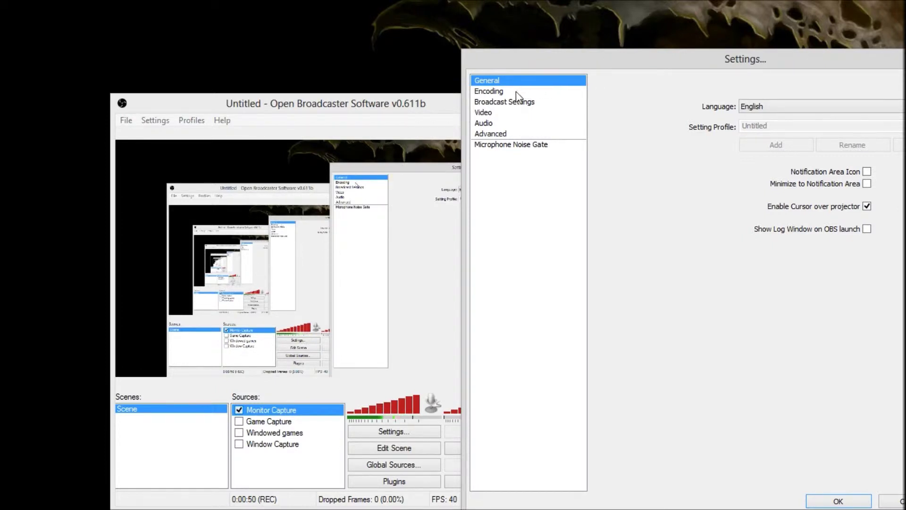
- Review the encoding, broadcast, video, audio, advanced and microphone noise gate settings, then close the settings
{"action": "left_click", "coordinate": [504, 96]}
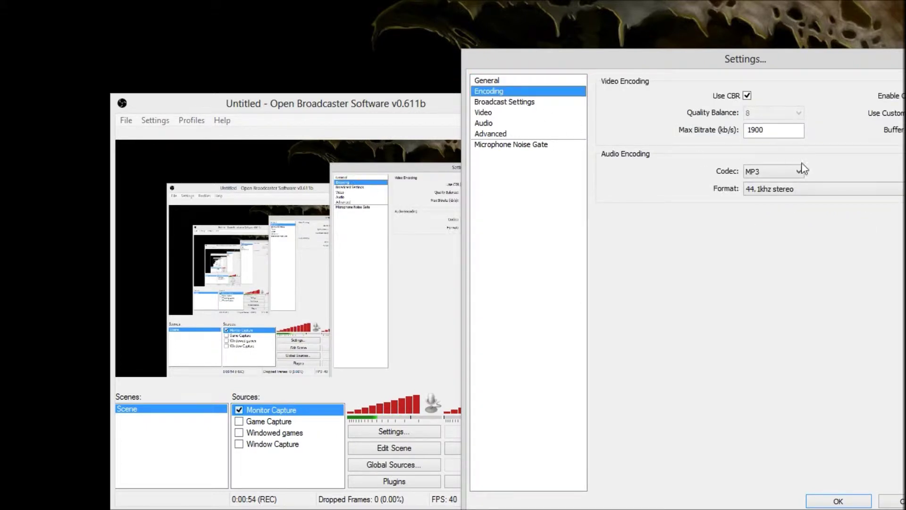
{"action": "mouse_move", "coordinate": [754, 132]}
{"action": "left_click", "coordinate": [533, 103]}
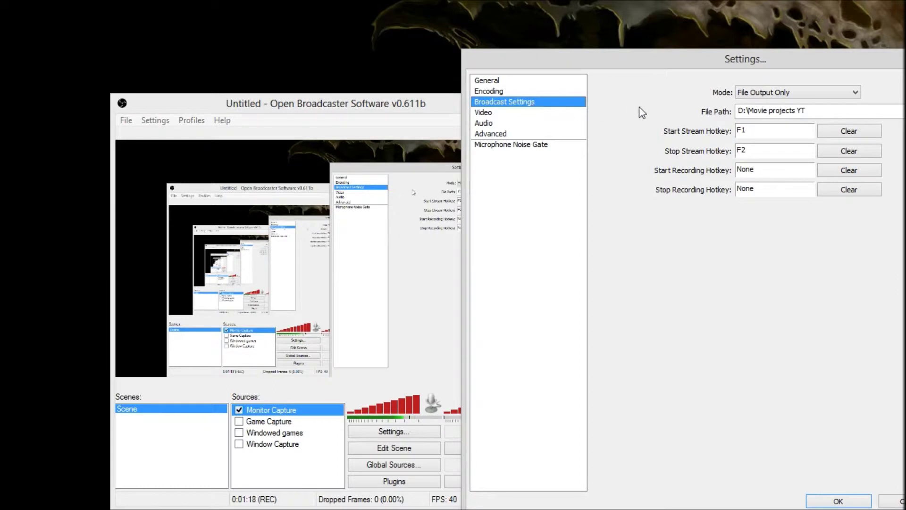
{"action": "left_click", "coordinate": [507, 115]}
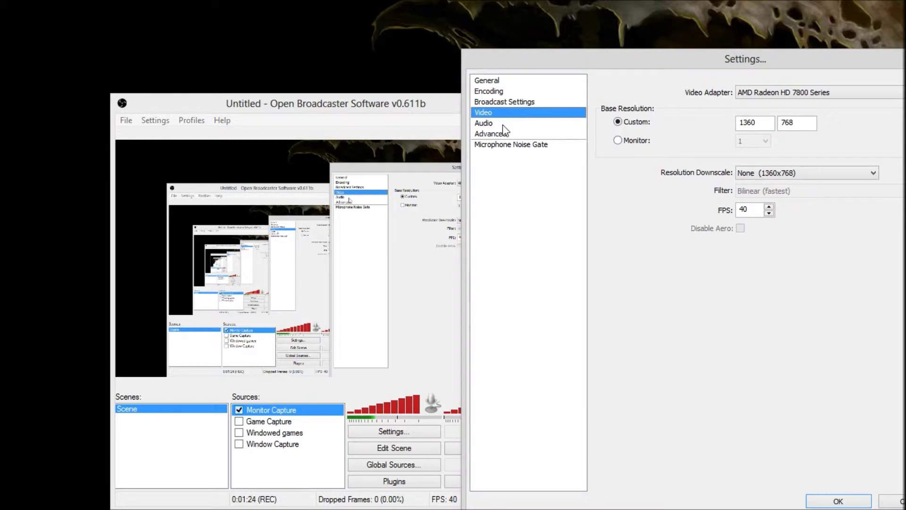
{"action": "left_click", "coordinate": [503, 126]}
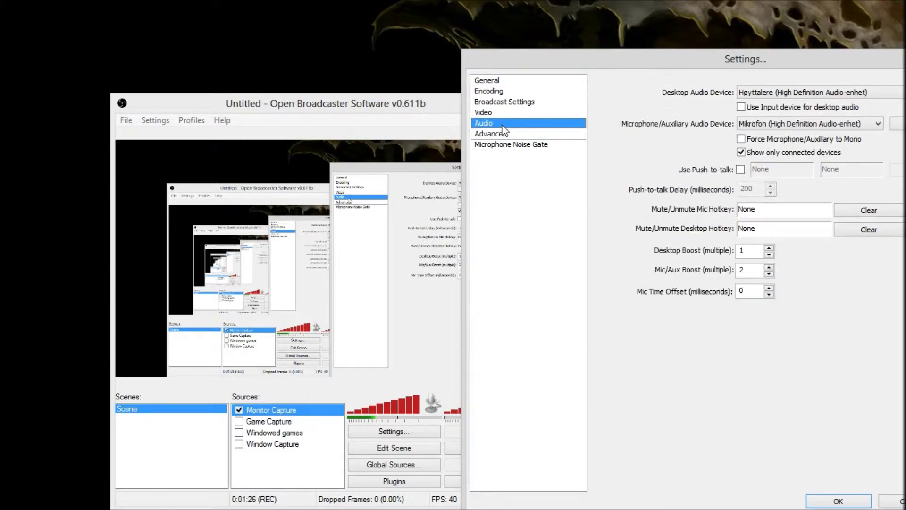
{"action": "left_click", "coordinate": [502, 134]}
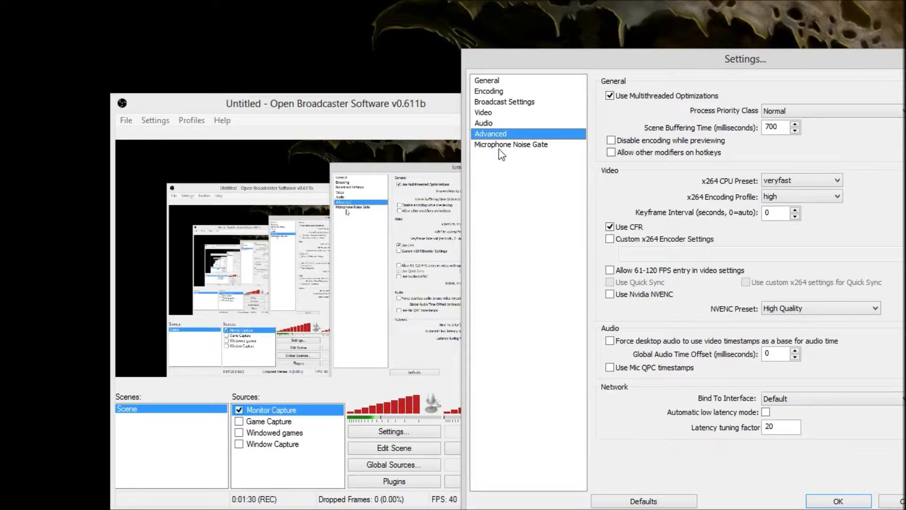
{"action": "left_click", "coordinate": [504, 146]}
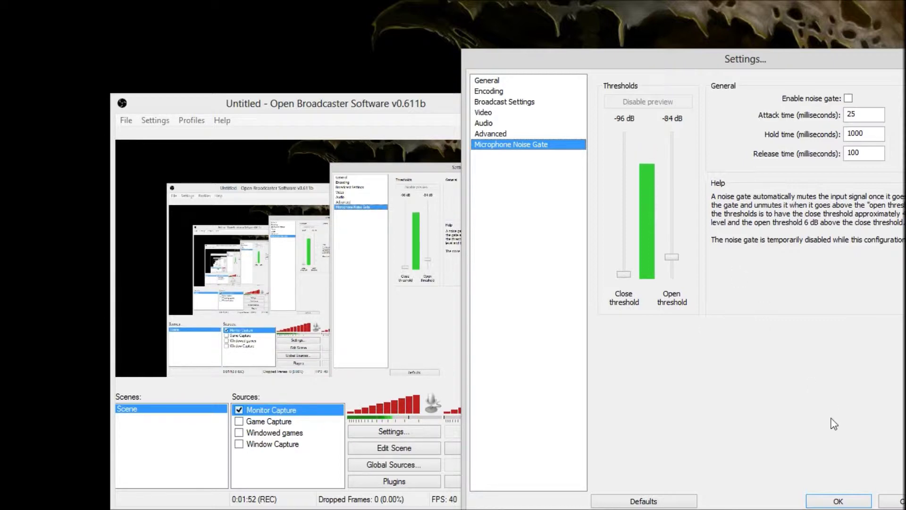
{"action": "left_click", "coordinate": [839, 501]}
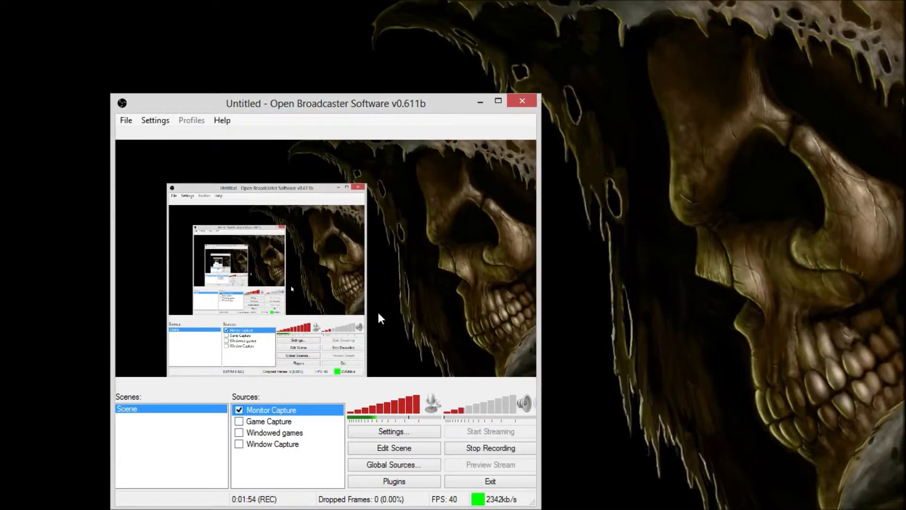
- Move the OBS window higher on the desktop and examine the source types that can be added to the scene
{"action": "left_click_drag", "start_coordinate": [282, 101], "coordinate": [290, 76]}
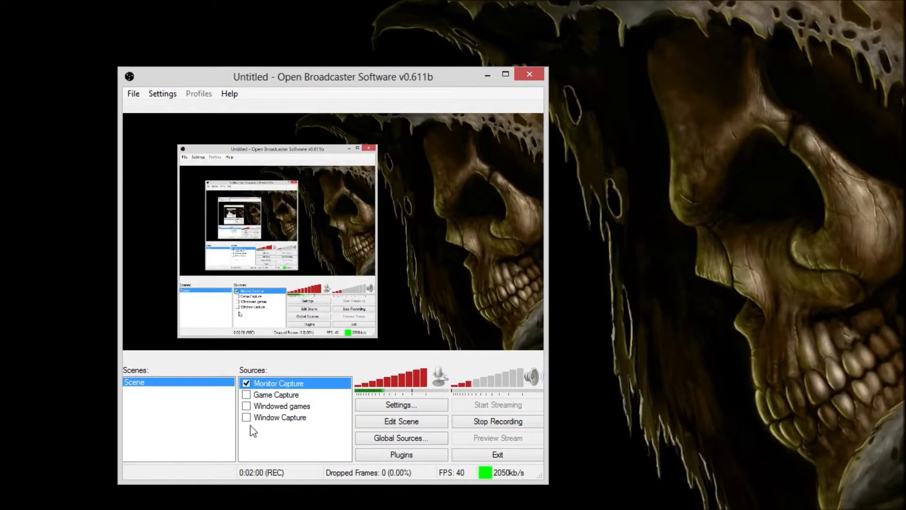
{"action": "right_click", "coordinate": [283, 446]}
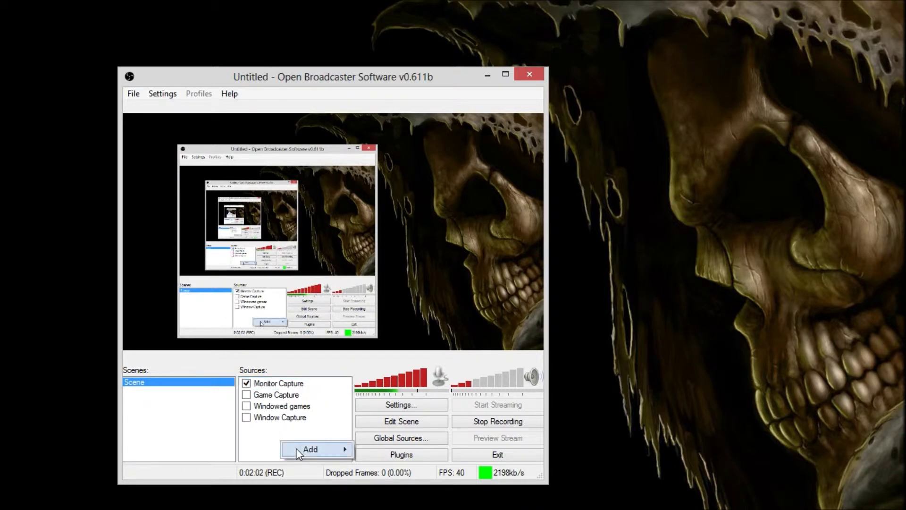
{"action": "mouse_move", "coordinate": [296, 448]}
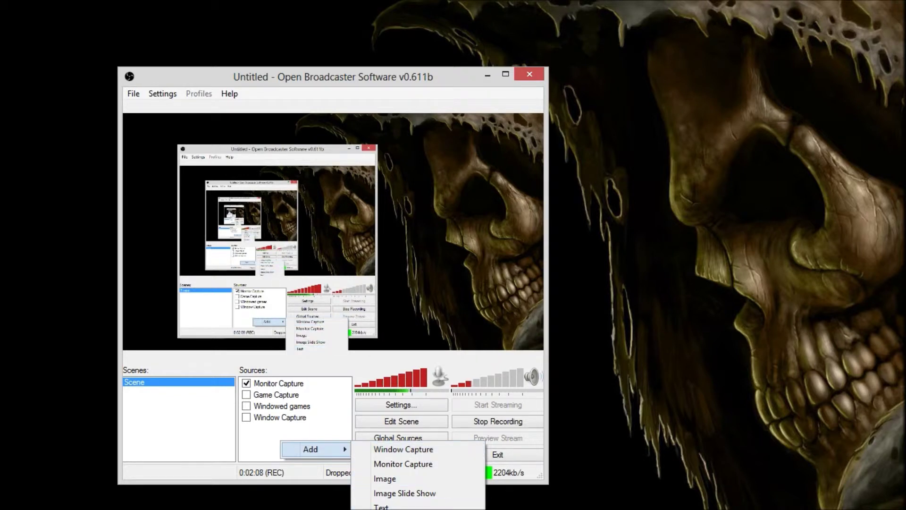
{"action": "left_click", "coordinate": [273, 440]}
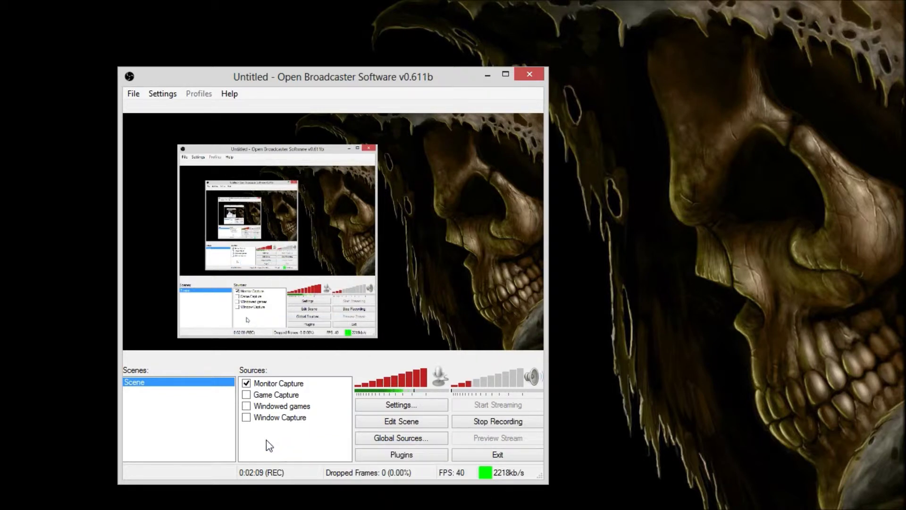
- Examine the Game Capture source's properties, including the application, hotkey and mouse cursor options, and close them
{"action": "right_click", "coordinate": [274, 400]}
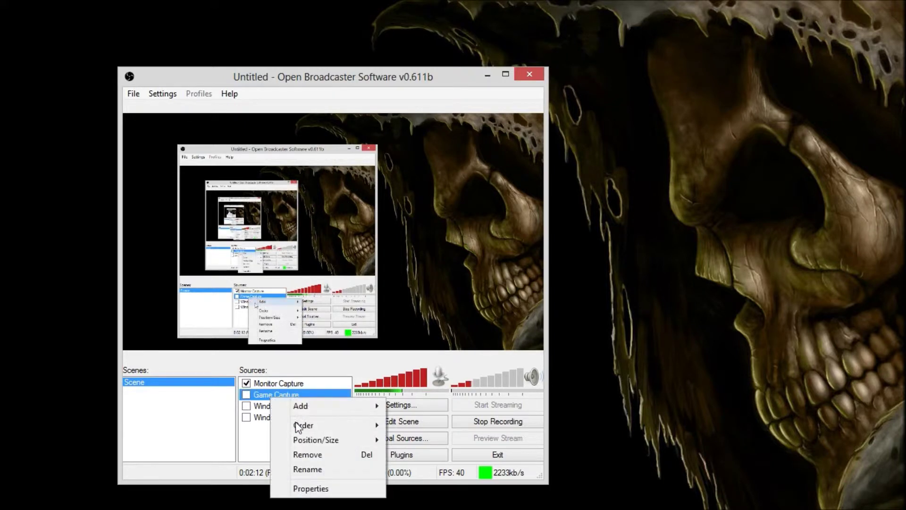
{"action": "left_click", "coordinate": [312, 488]}
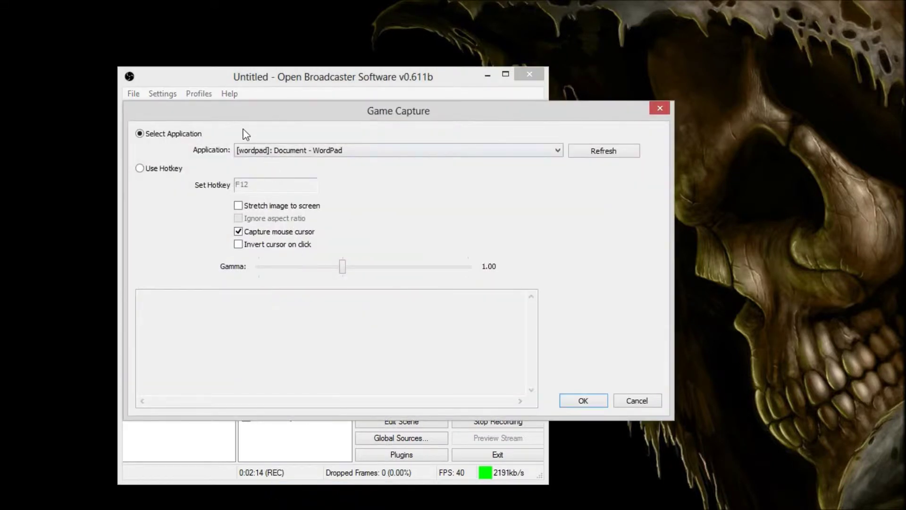
{"action": "left_click_drag", "start_coordinate": [313, 123], "coordinate": [642, 90]}
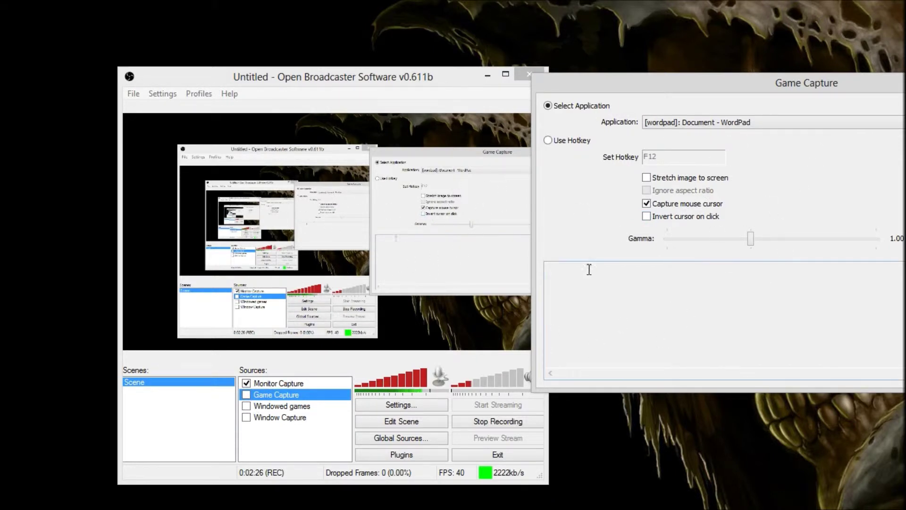
{"action": "left_click_drag", "start_coordinate": [859, 87], "coordinate": [796, 84]}
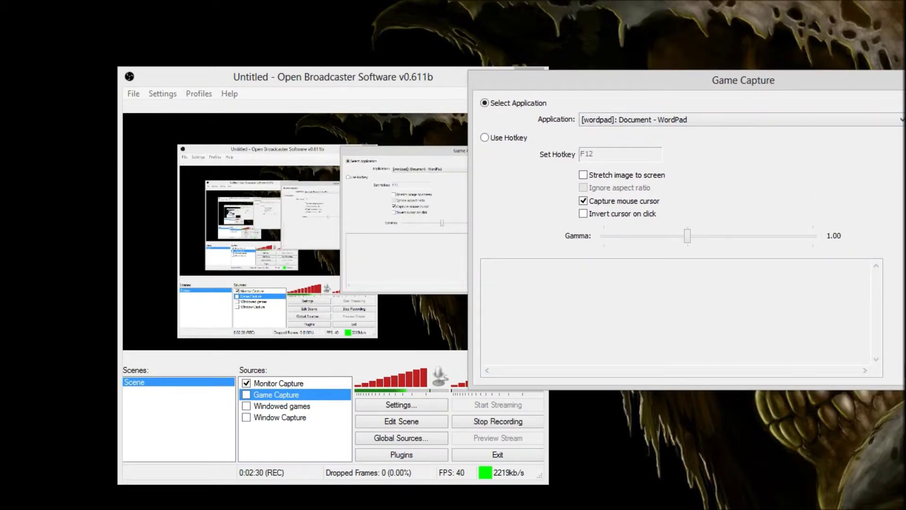
{"action": "key", "text": "Return"}
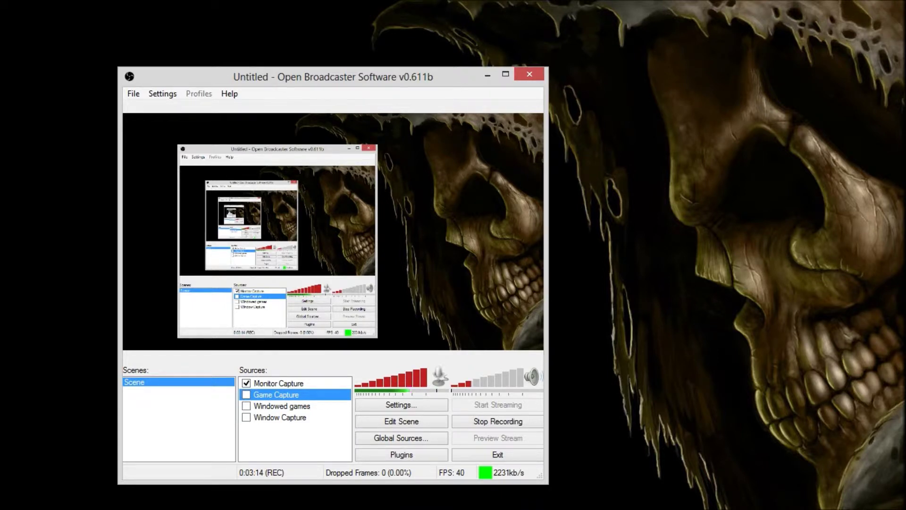
- Switch to Free Video to MP3 Converter, choose WAV as the output format and close the converter
{"action": "left_click_drag", "start_coordinate": [0, 106], "coordinate": [824, 96]}
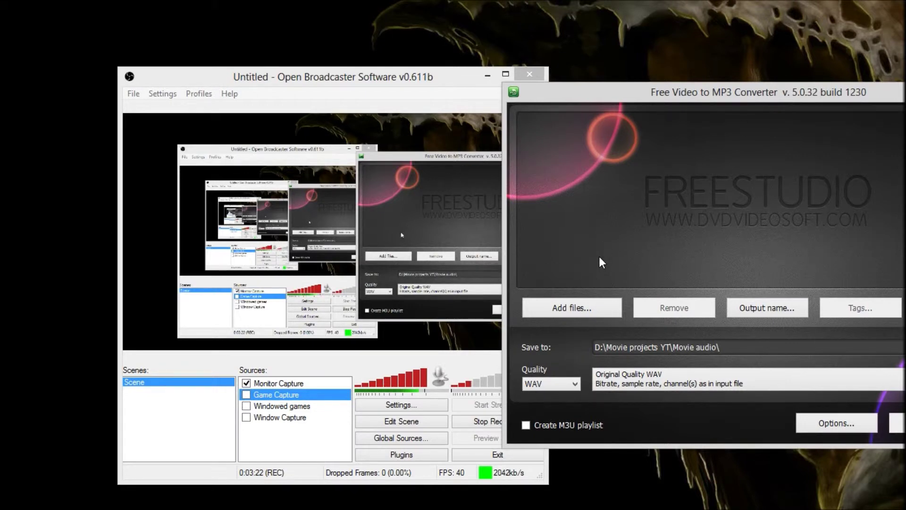
{"action": "left_click", "coordinate": [572, 383]}
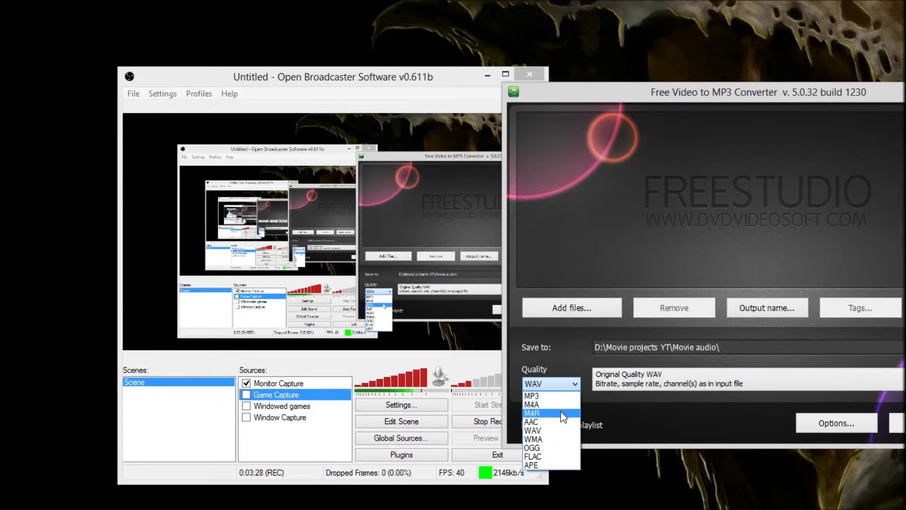
{"action": "left_click", "coordinate": [561, 431]}
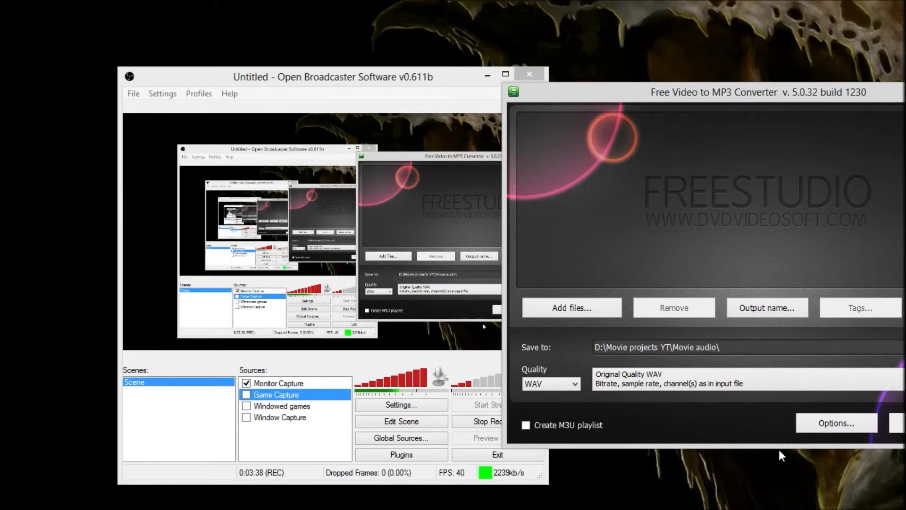
{"action": "key", "text": "alt+F4"}
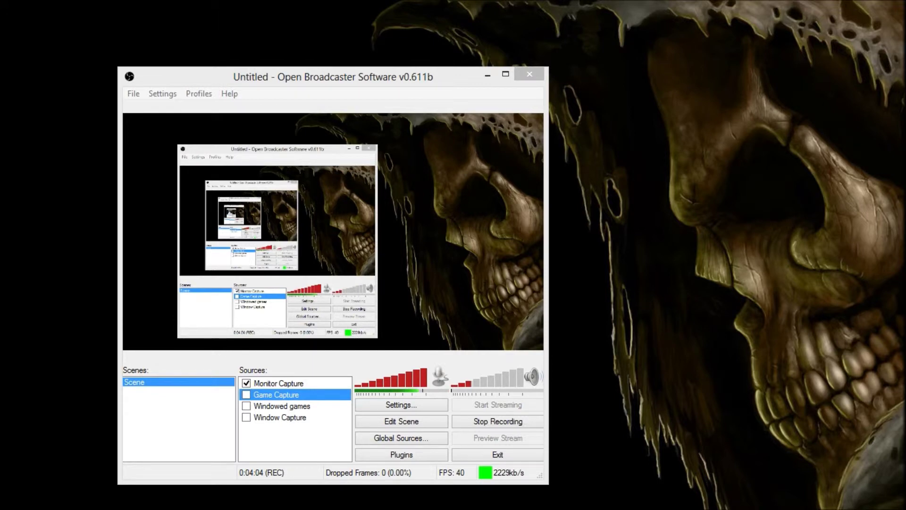
- Switch to Audacity, bring its window onto the recorded screen and widen it beyond its original width
{"action": "left_click_drag", "start_coordinate": [13, 11], "coordinate": [382, 72]}
{"action": "left_click_drag", "start_coordinate": [482, 76], "coordinate": [658, 69]}
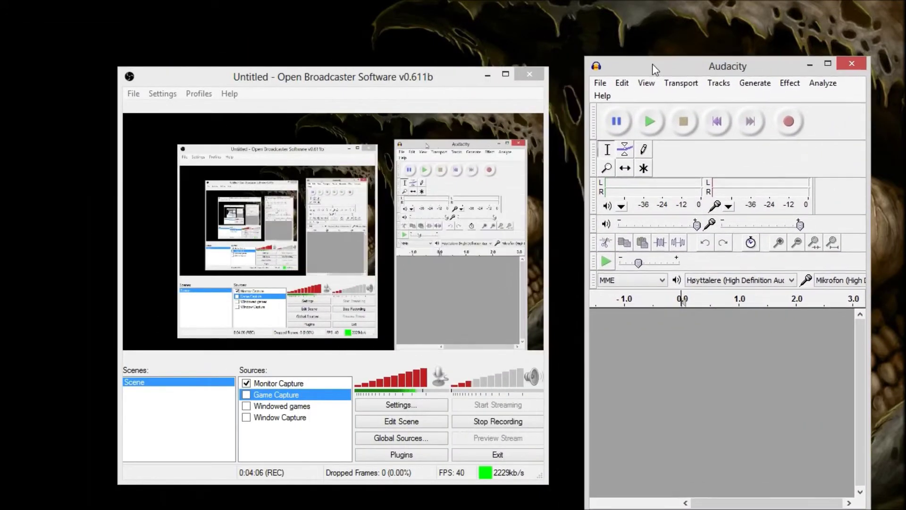
{"action": "left_click_drag", "start_coordinate": [869, 99], "coordinate": [905, 99]}
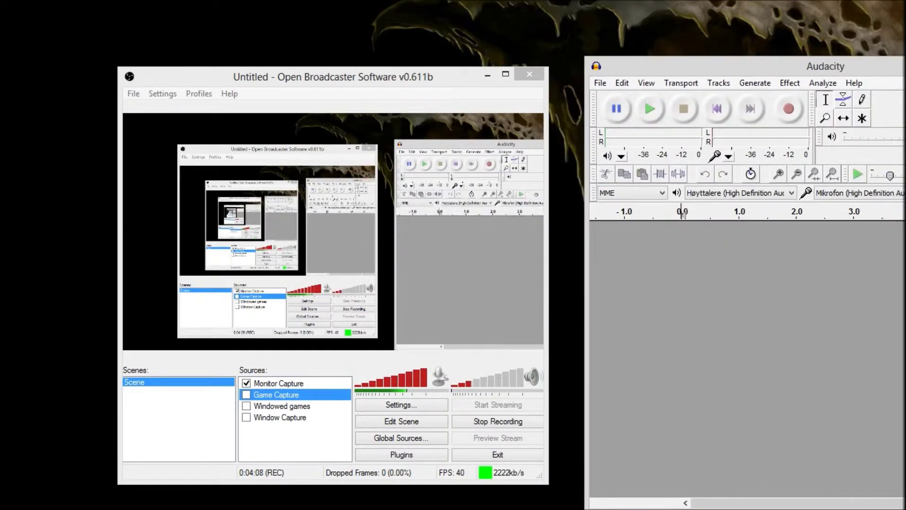
{"action": "left_click_drag", "start_coordinate": [905, 67], "coordinate": [699, 32]}
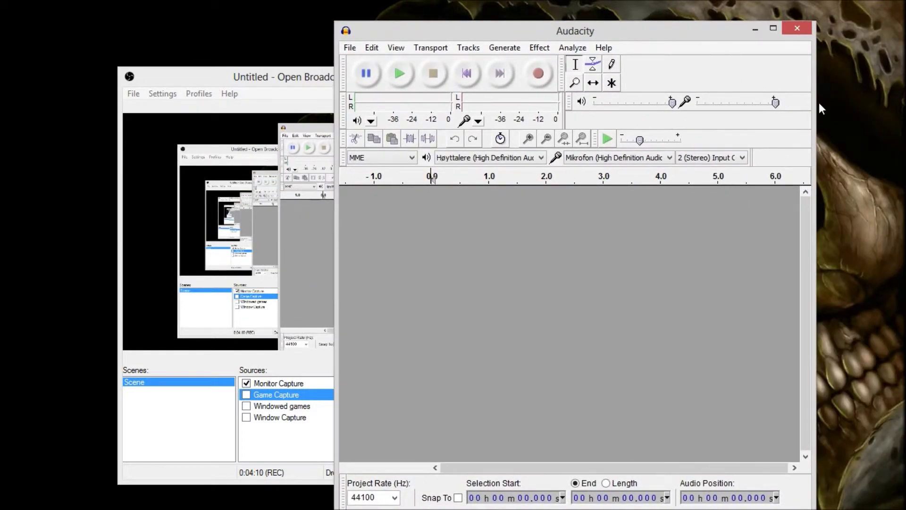
{"action": "left_click_drag", "start_coordinate": [817, 103], "coordinate": [905, 100]}
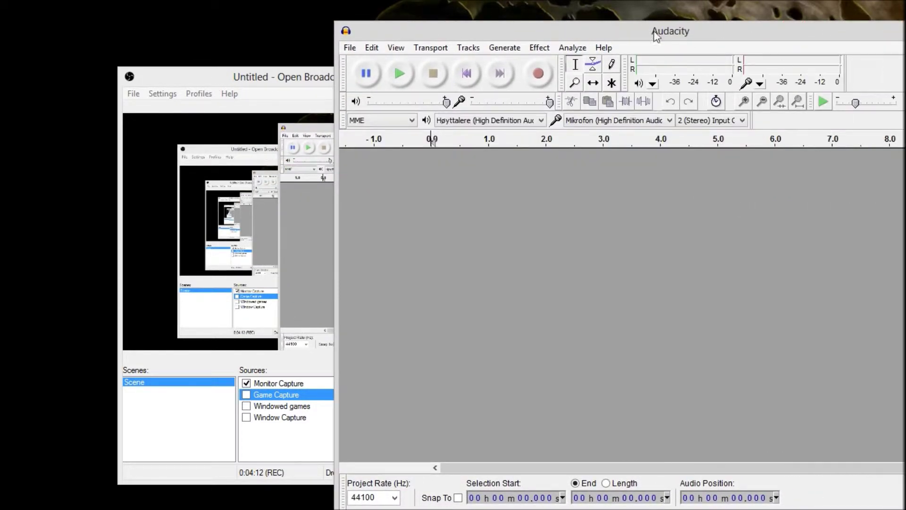
{"action": "left_click_drag", "start_coordinate": [600, 30], "coordinate": [630, 38]}
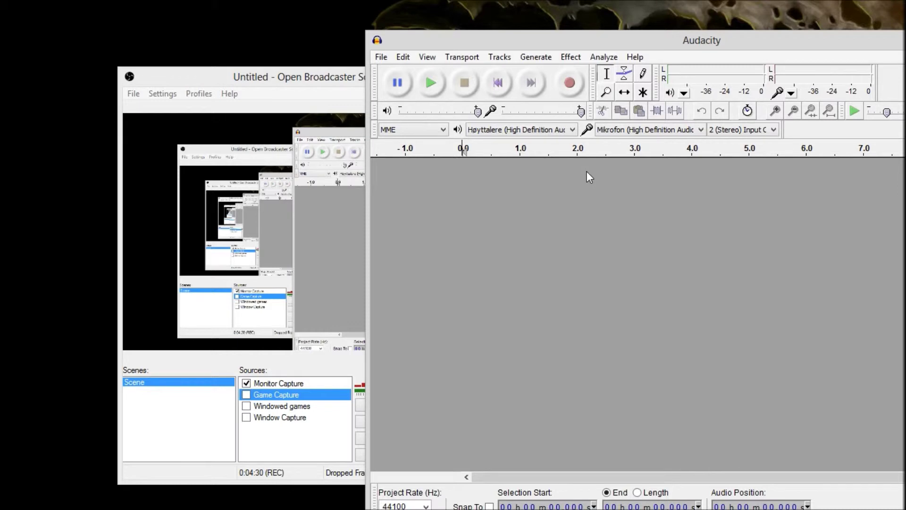
- Look through Audacity's effects for Noise Removal, then close Audacity
{"action": "left_click", "coordinate": [573, 58]}
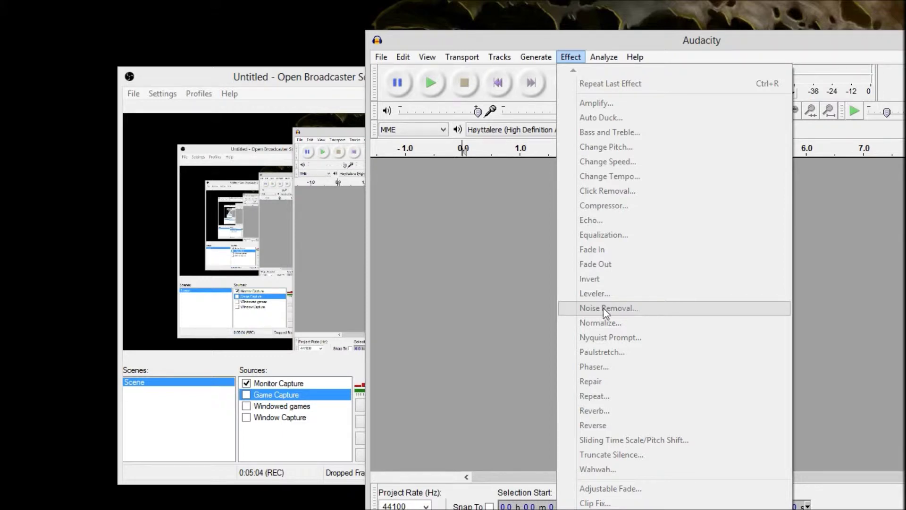
{"action": "left_click", "coordinate": [551, 308]}
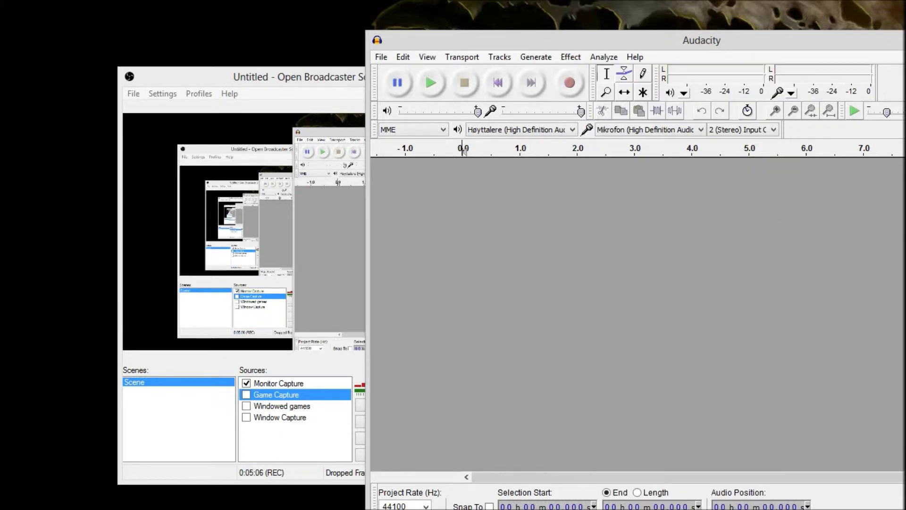
{"action": "key", "text": "alt+F4"}
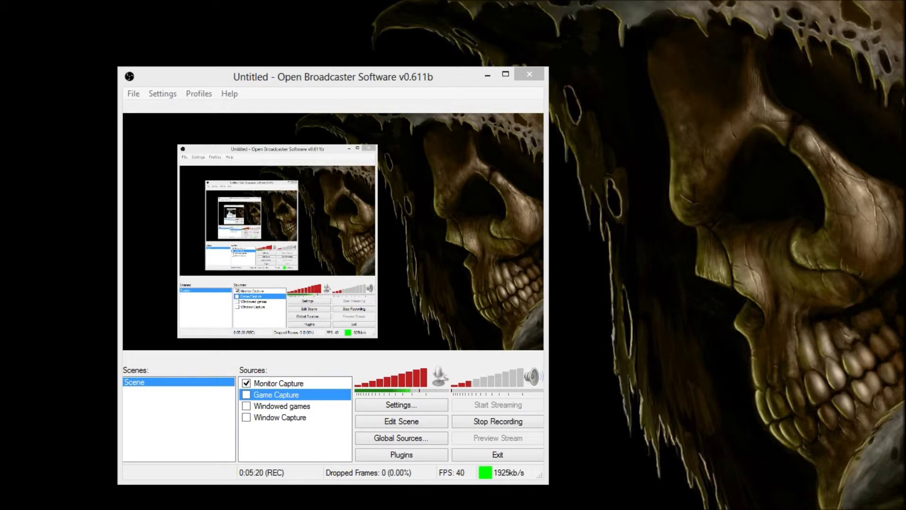
- Switch to Movie Maker and arrange its window beside the OBS window
{"action": "left_click_drag", "start_coordinate": [5, 11], "coordinate": [653, 45]}
{"action": "left_click_drag", "start_coordinate": [392, 72], "coordinate": [285, 90]}
{"action": "left_click_drag", "start_coordinate": [625, 54], "coordinate": [588, 43]}
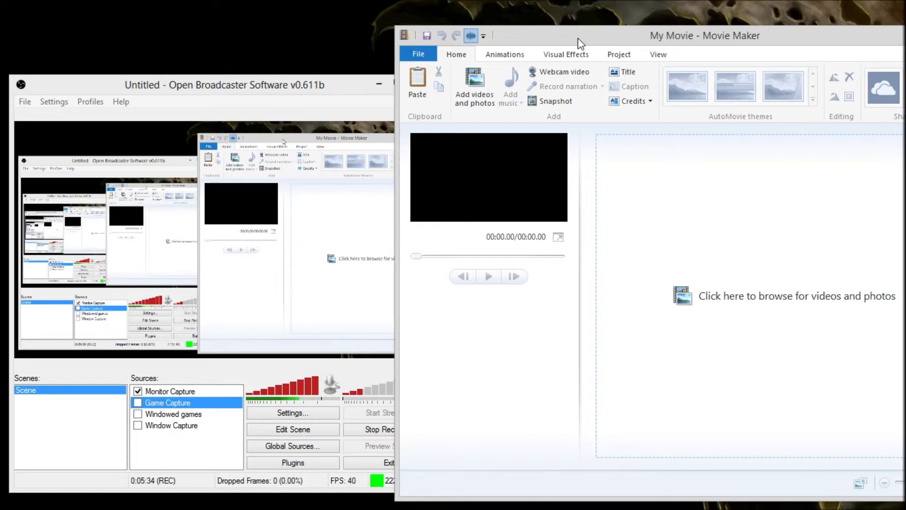
{"action": "left_click_drag", "start_coordinate": [526, 38], "coordinate": [537, 38]}
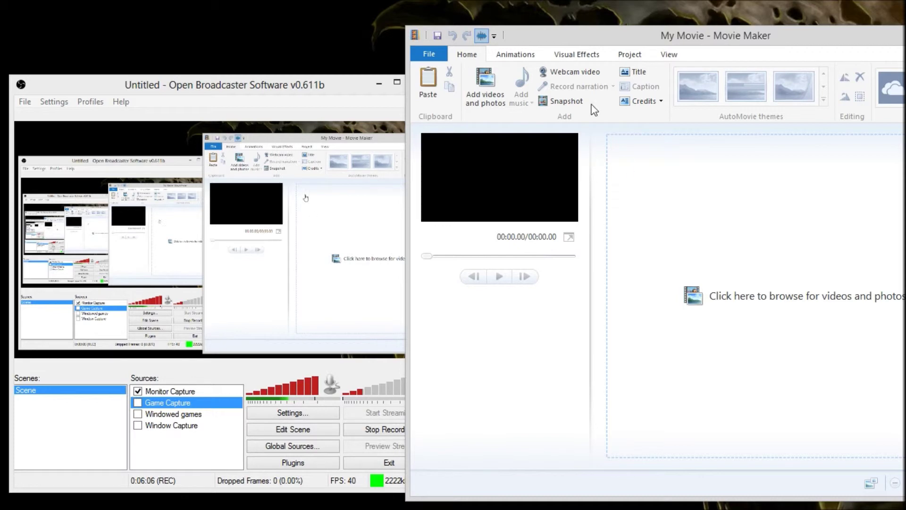
- Examine Movie Maker's project audio and aspect ratio options, animations and visual effects, and return to the home tools
{"action": "left_click", "coordinate": [623, 57]}
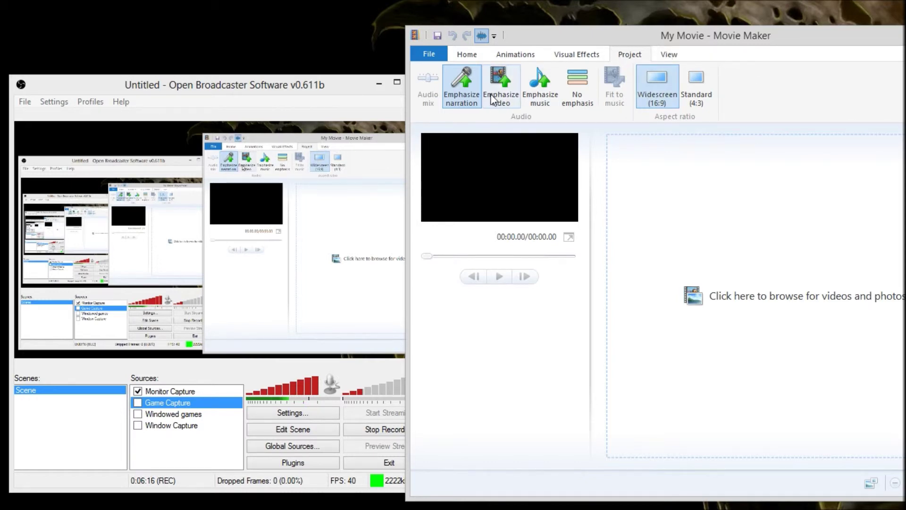
{"action": "left_click", "coordinate": [525, 57]}
{"action": "left_click", "coordinate": [560, 53]}
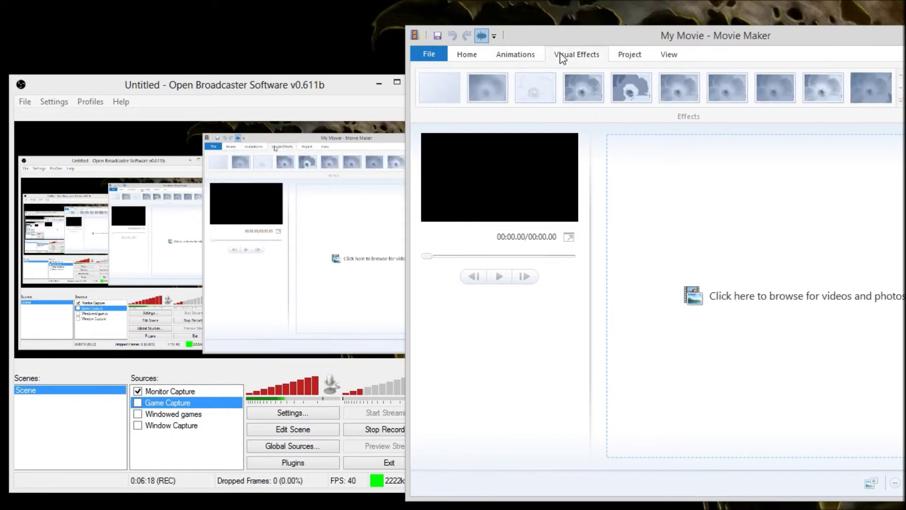
{"action": "left_click", "coordinate": [530, 57]}
{"action": "left_click", "coordinate": [572, 57]}
{"action": "left_click", "coordinate": [634, 58]}
{"action": "left_click", "coordinate": [531, 57]}
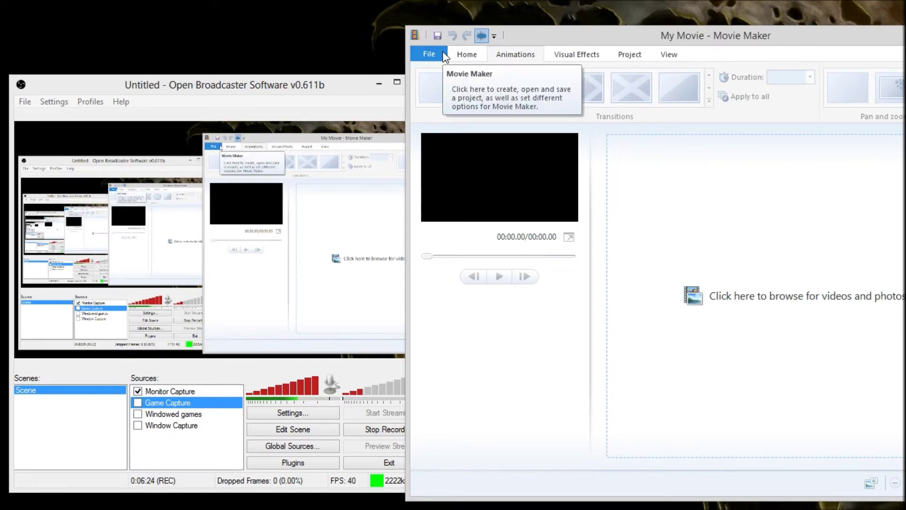
{"action": "left_click", "coordinate": [479, 57]}
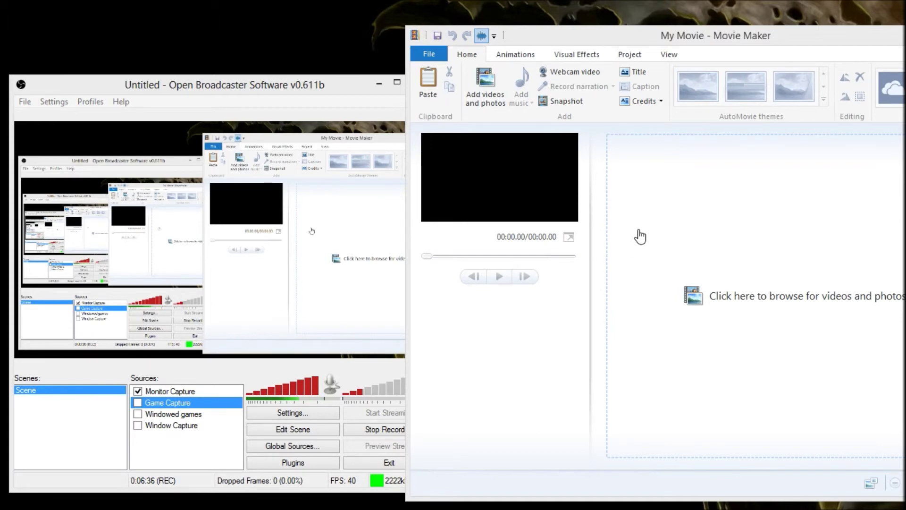
- Examine Movie Maker's project, save and publish commands and the recent projects, and close the list without choosing anything
{"action": "left_click_drag", "start_coordinate": [666, 40], "coordinate": [656, 41]}
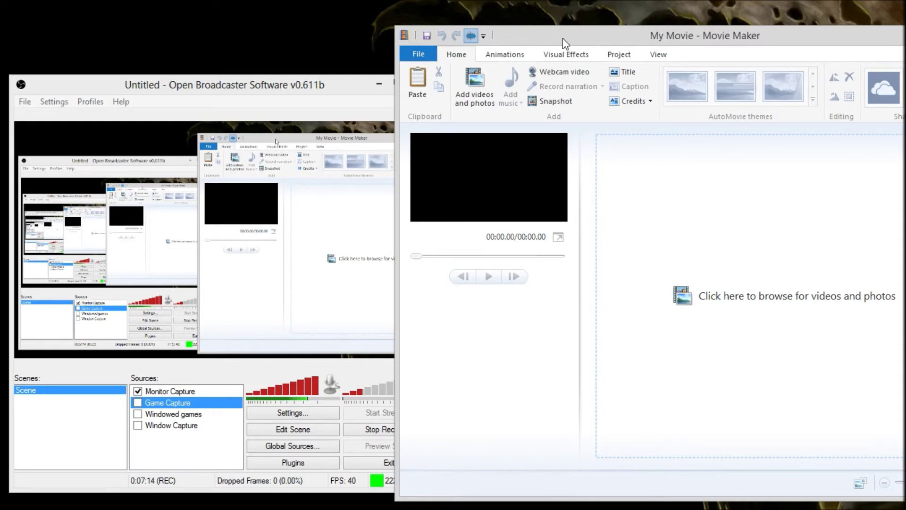
{"action": "left_click", "coordinate": [425, 58]}
{"action": "left_click", "coordinate": [424, 58]}
{"action": "left_click", "coordinate": [424, 57]}
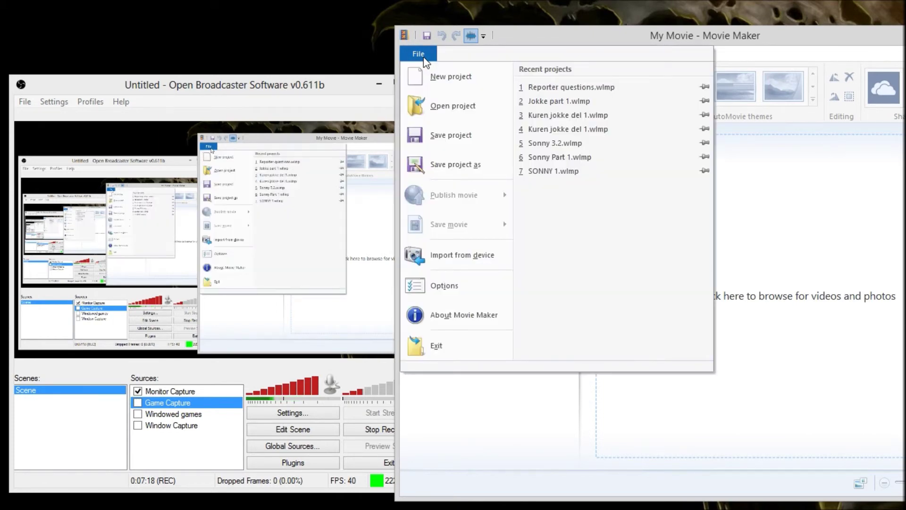
{"action": "left_click", "coordinate": [425, 58]}
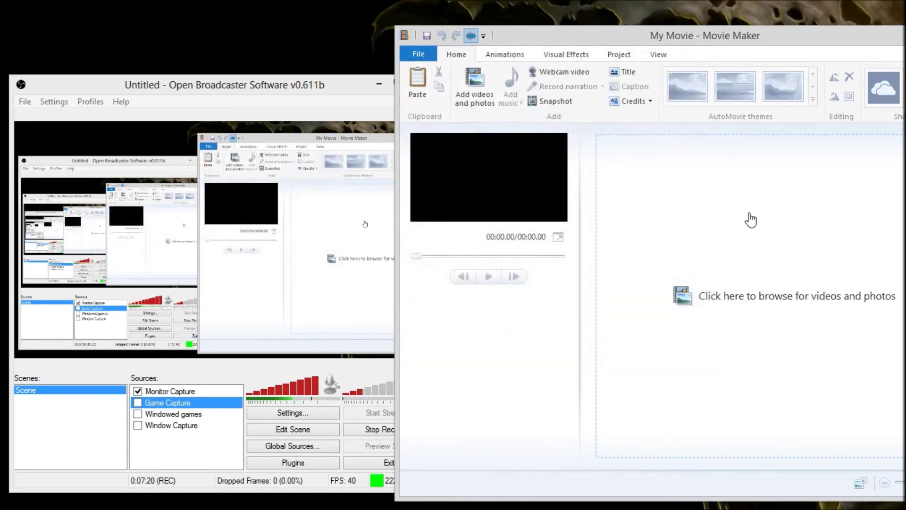
{"action": "left_click", "coordinate": [418, 54]}
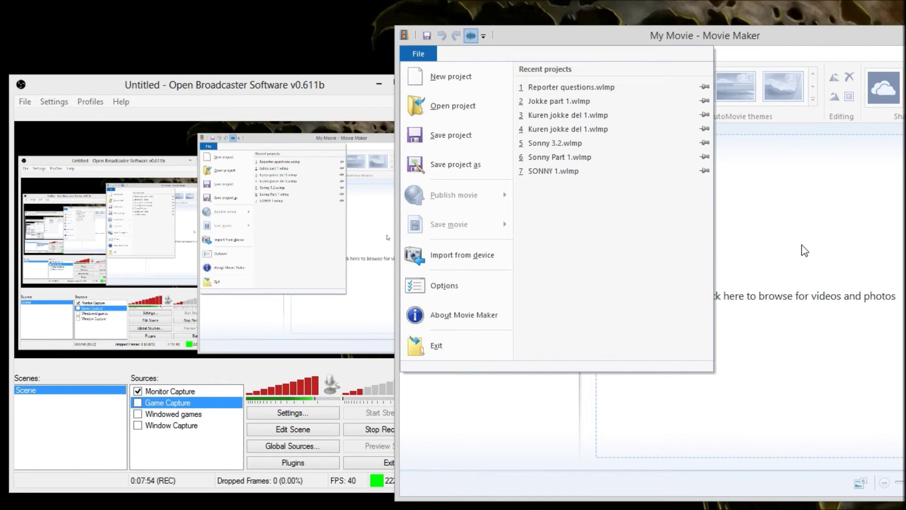
{"action": "left_click", "coordinate": [768, 47]}
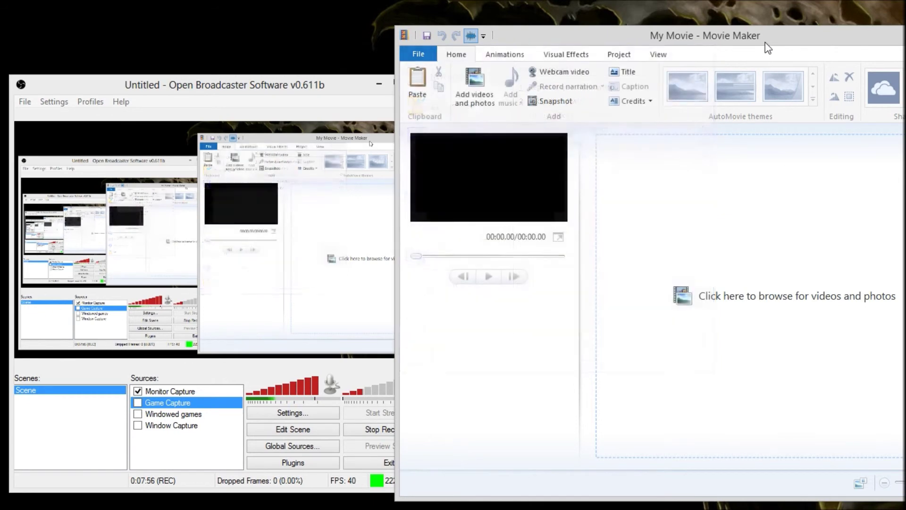